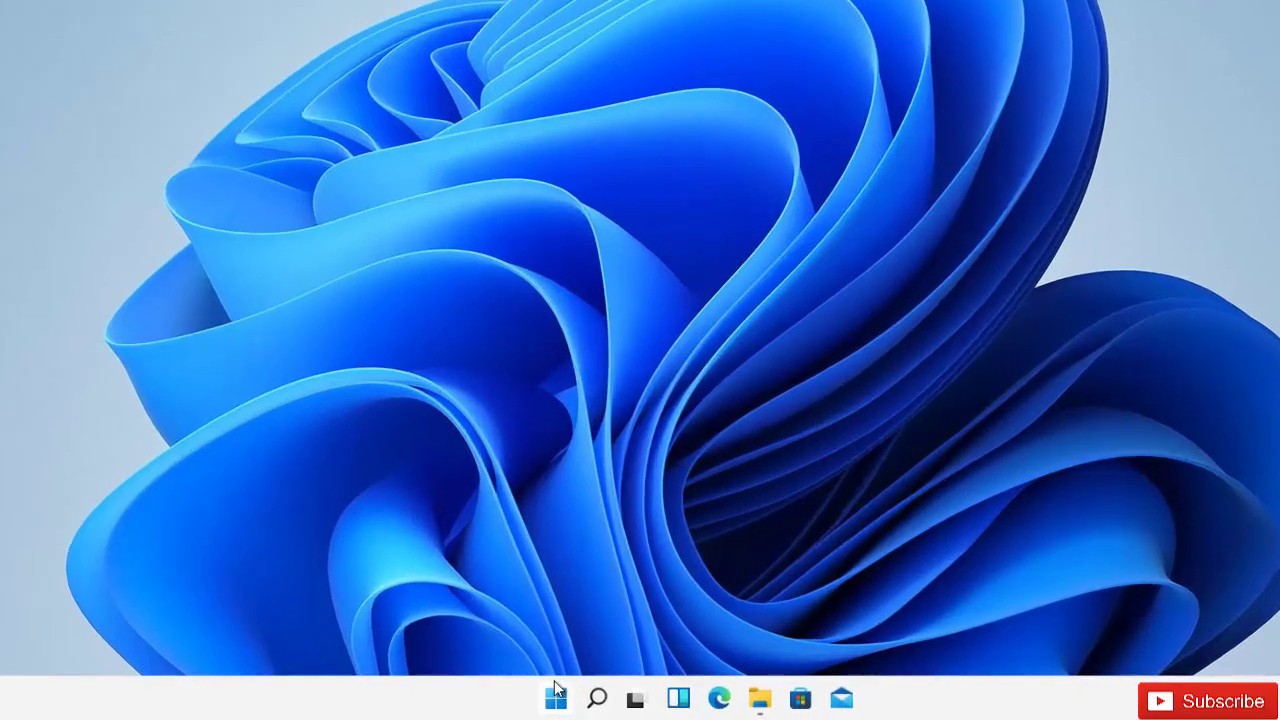
# Rearrange the Start menu's pinned apps: Alarms & Clock third in row two, Settings first and Office last in row one
pyautogui.press('super')
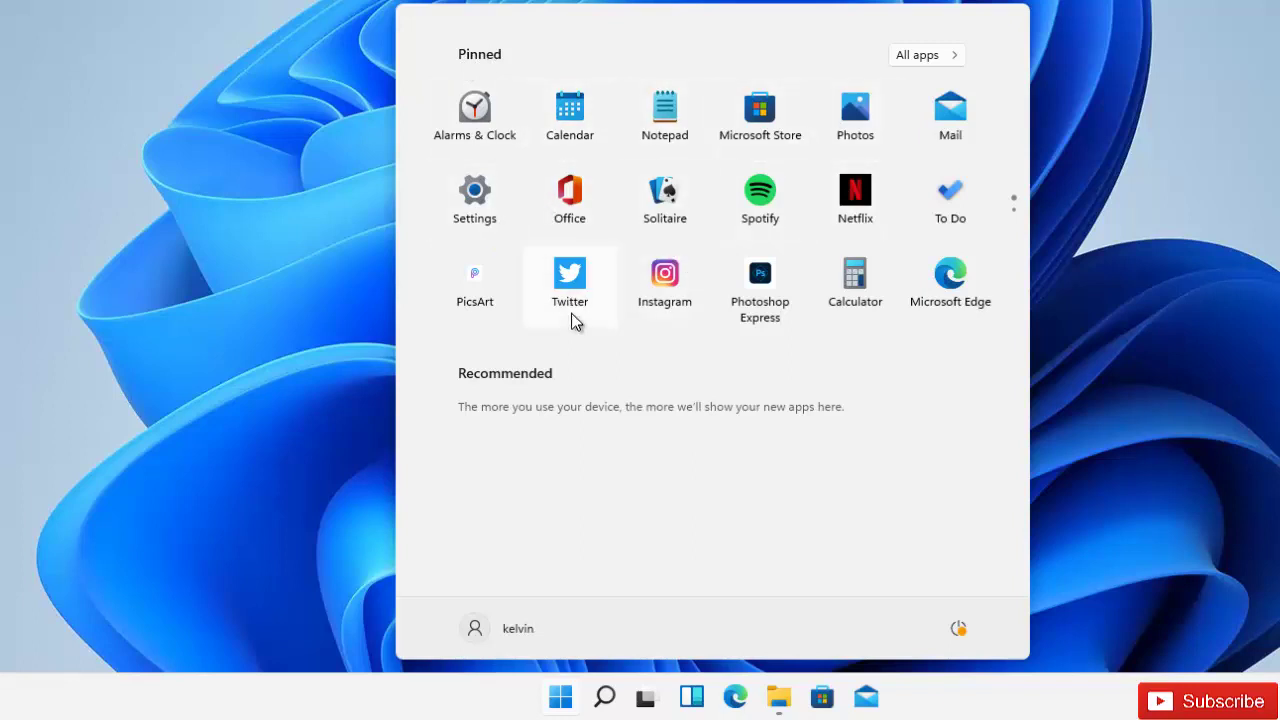
pyautogui.moveTo(475, 130); pyautogui.dragTo(690, 214)
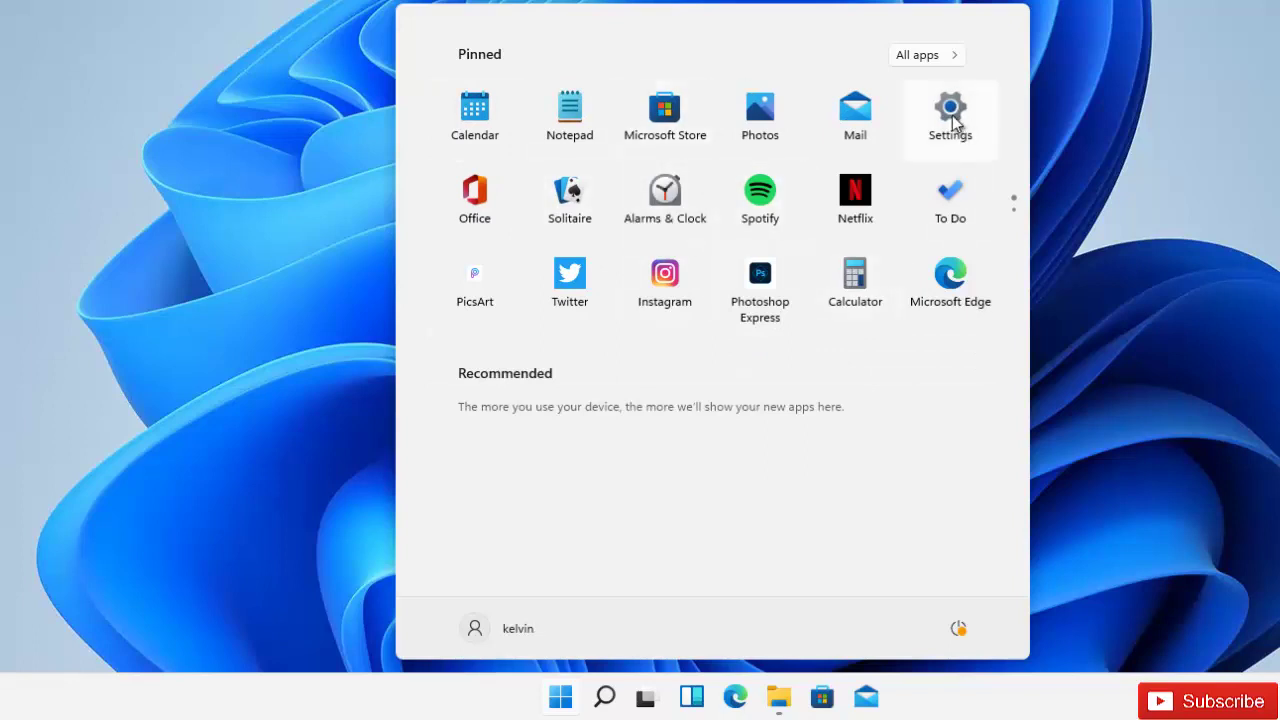
pyautogui.moveTo(952, 120); pyautogui.dragTo(474, 122)
pyautogui.moveTo(483, 231); pyautogui.dragTo(948, 125)
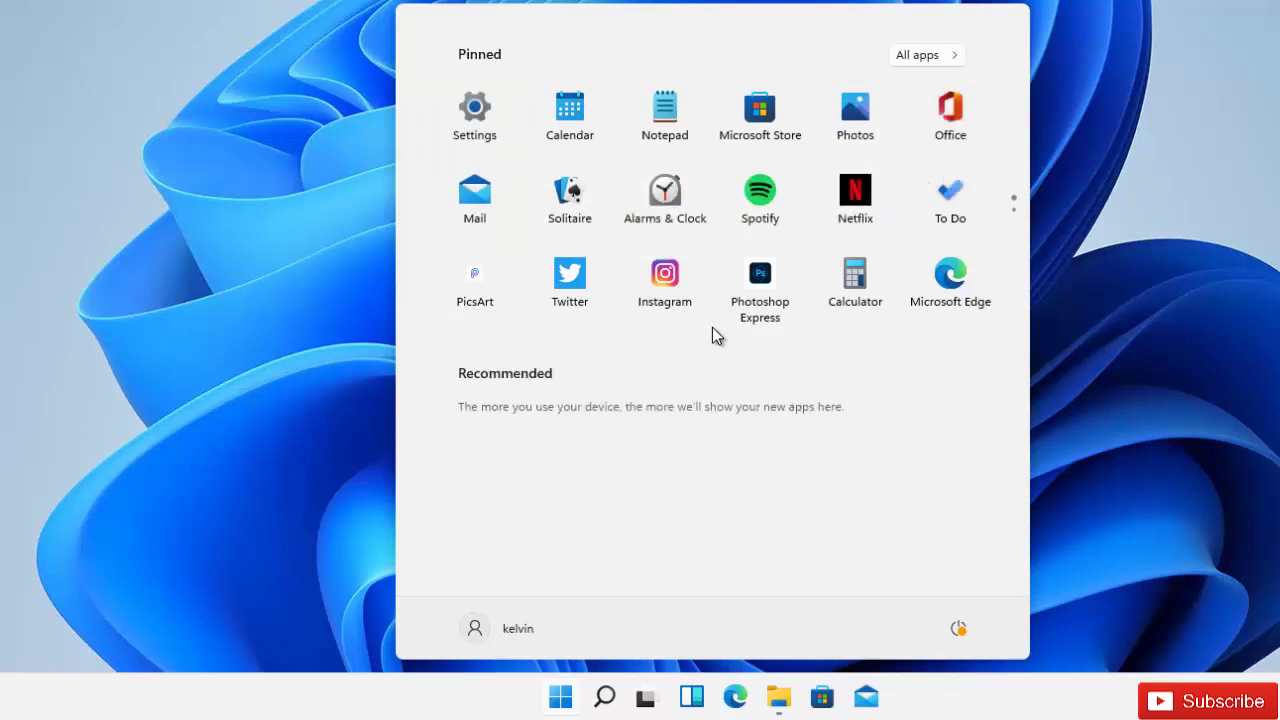
# Unpin Photoshop Express, Spotify and Netflix from the Start menu
pyautogui.rightClick(765, 296)
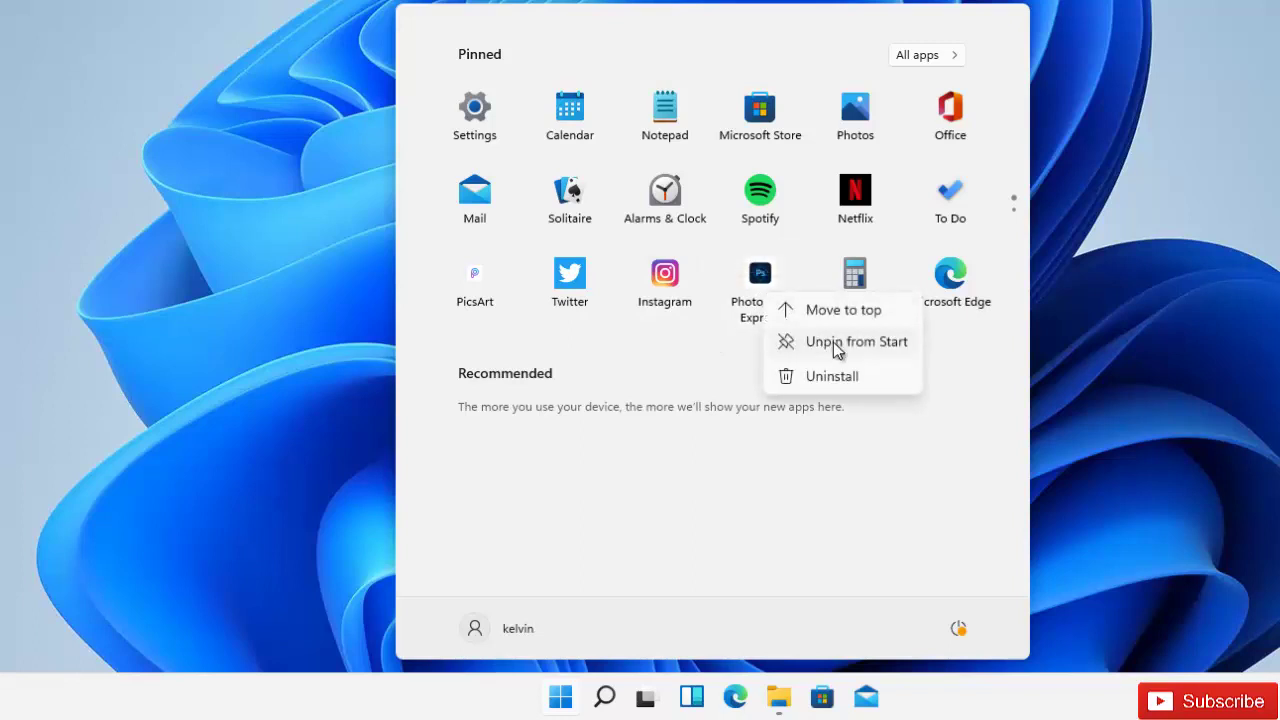
pyautogui.click(833, 342)
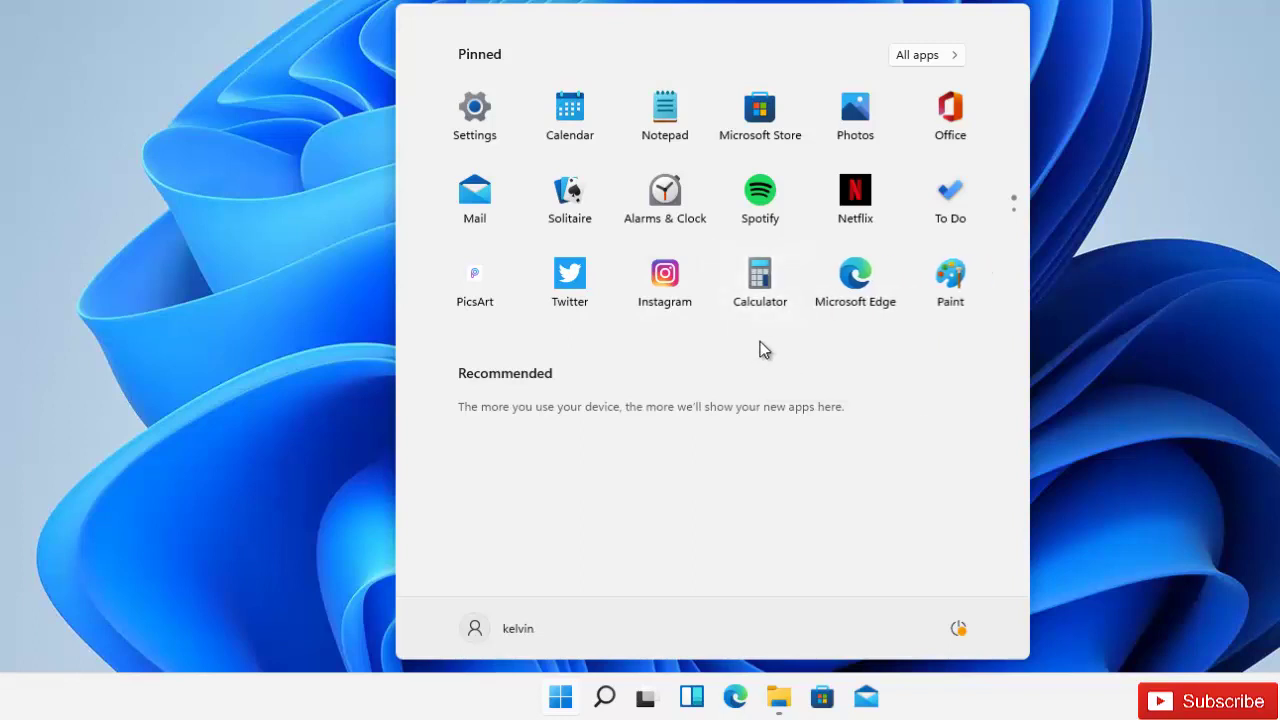
pyautogui.rightClick(770, 207)
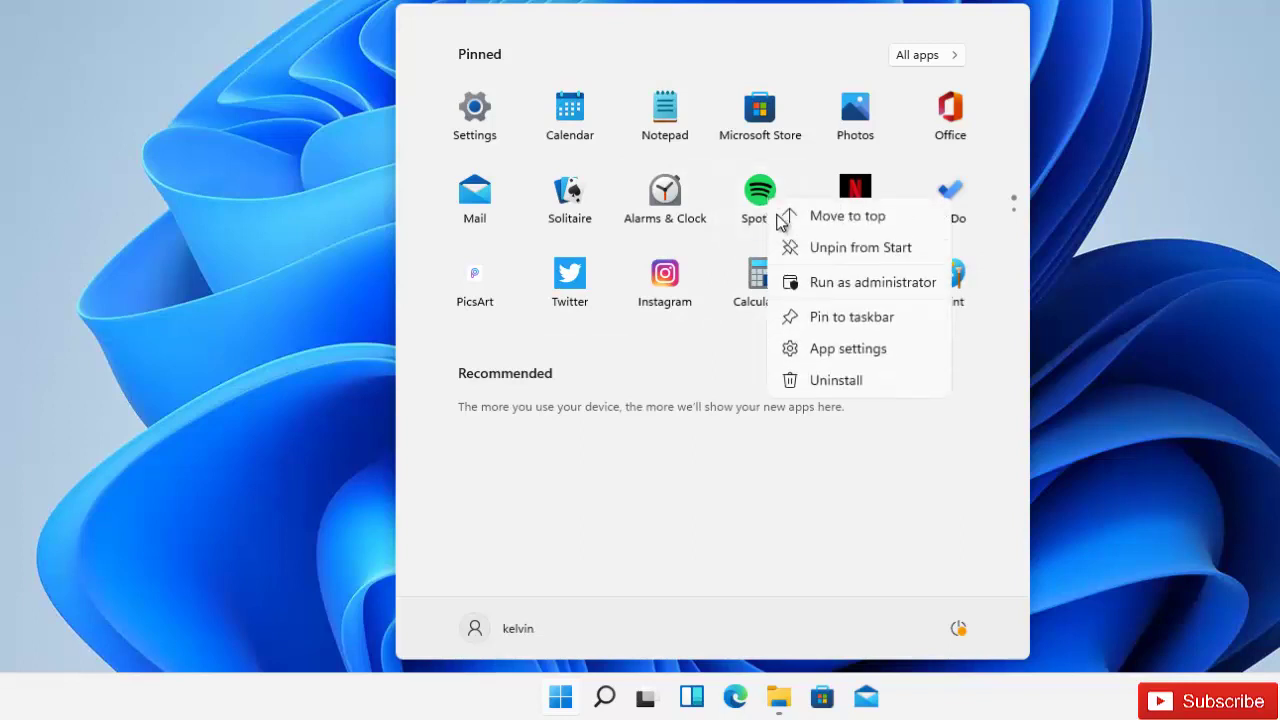
pyautogui.click(853, 249)
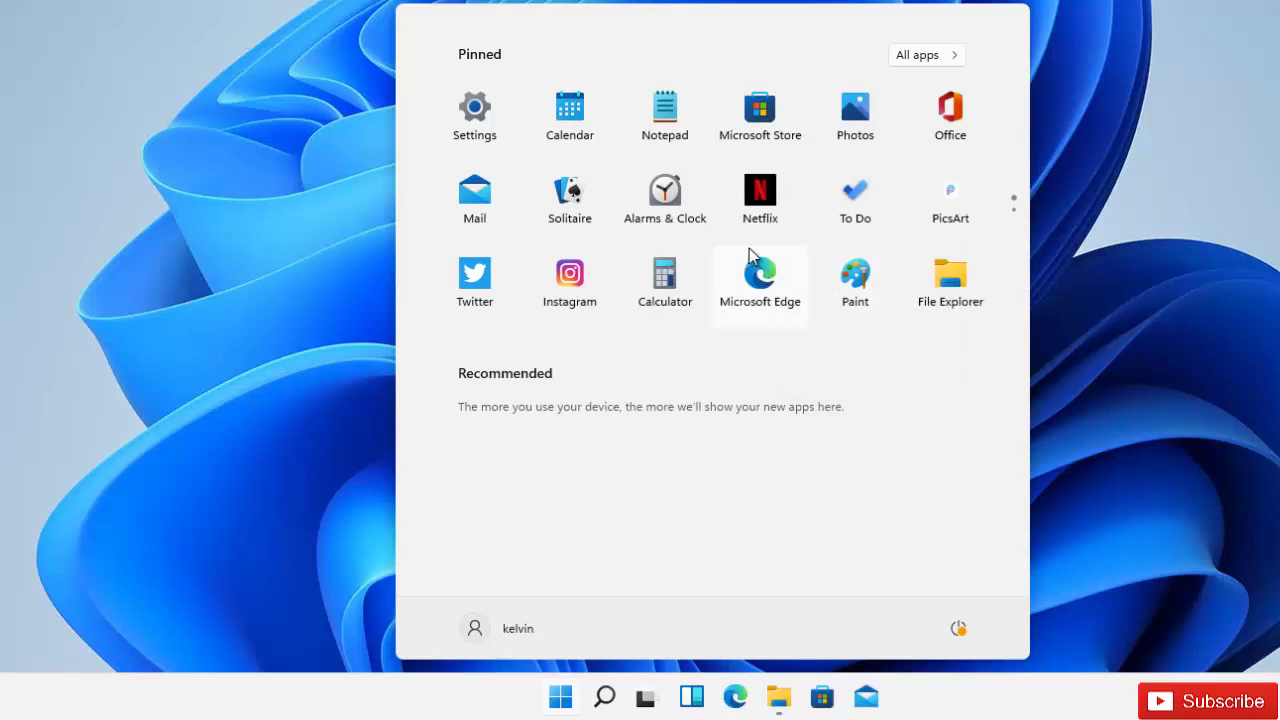
pyautogui.rightClick(766, 200)
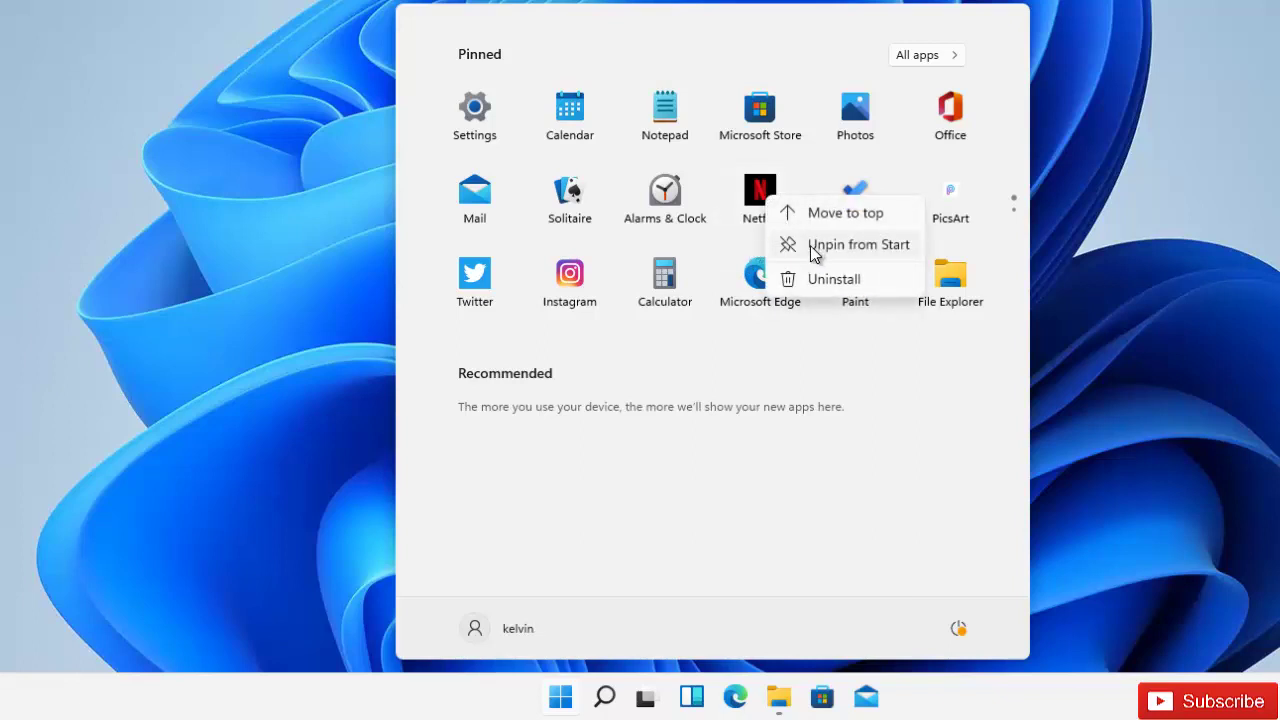
pyautogui.click(846, 244)
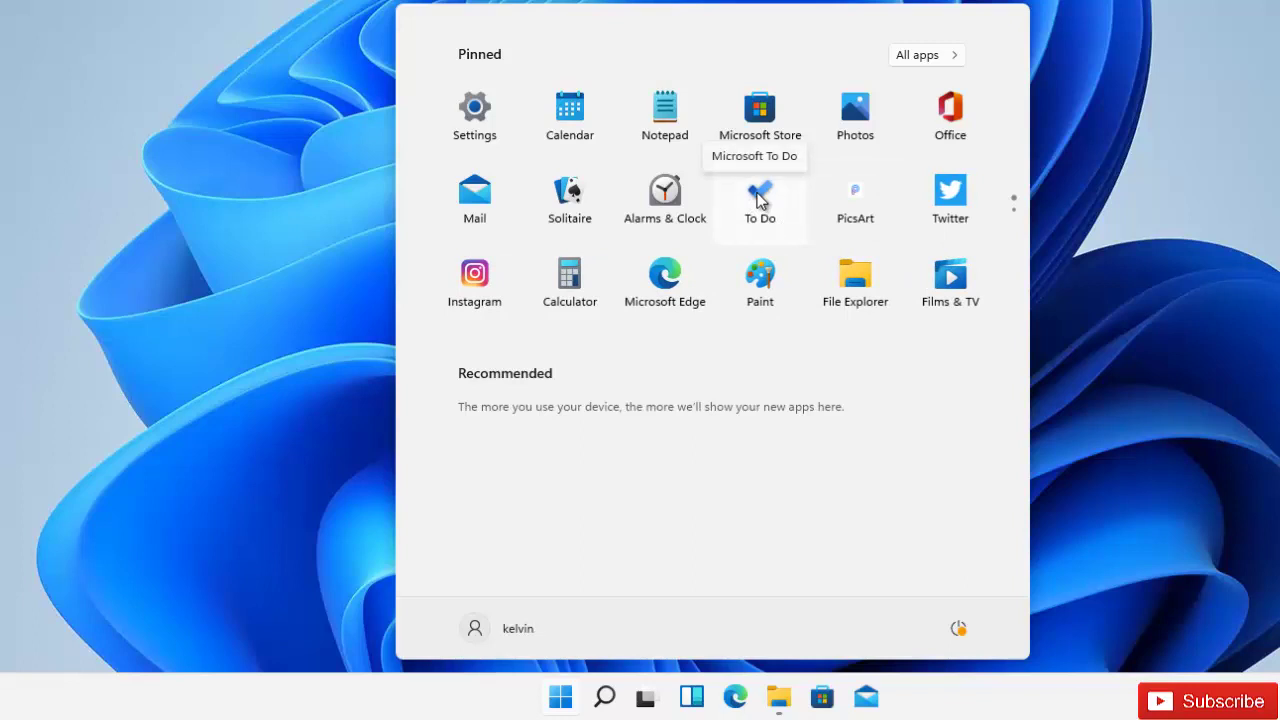
# Pin the To Do app to the taskbar and unpin Microsoft Store from it
pyautogui.rightClick(757, 195)
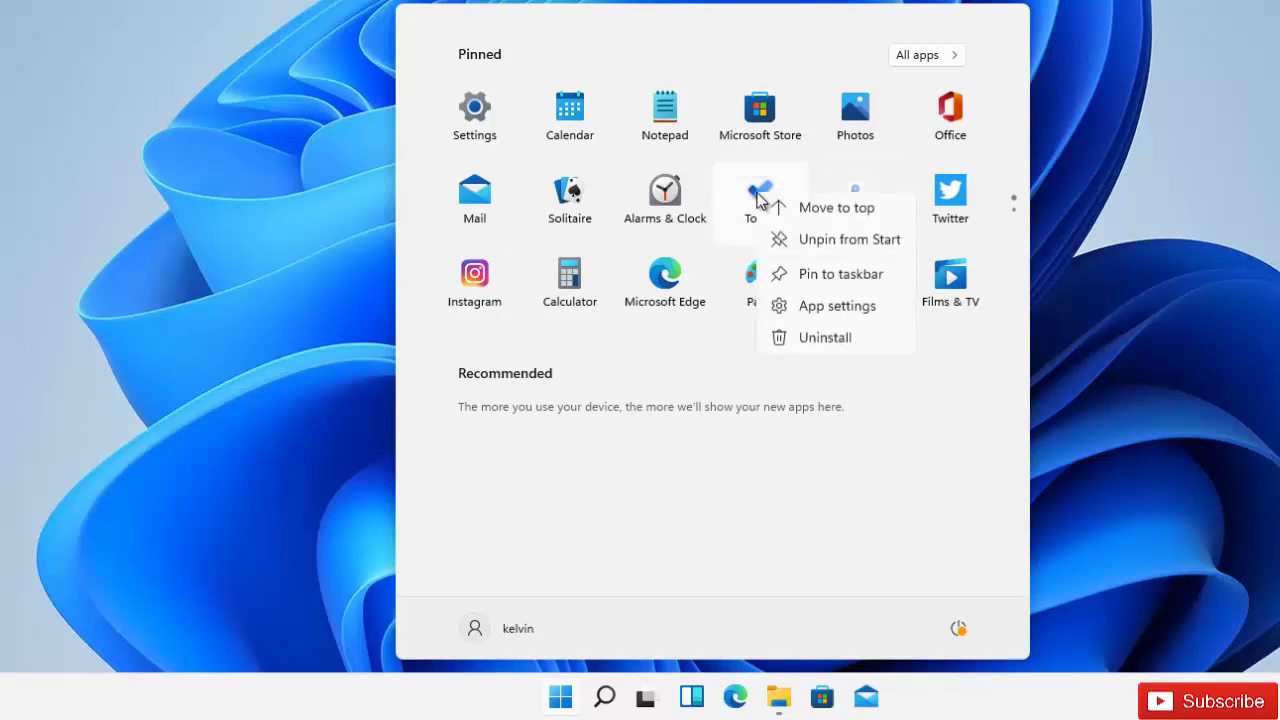
pyautogui.click(834, 277)
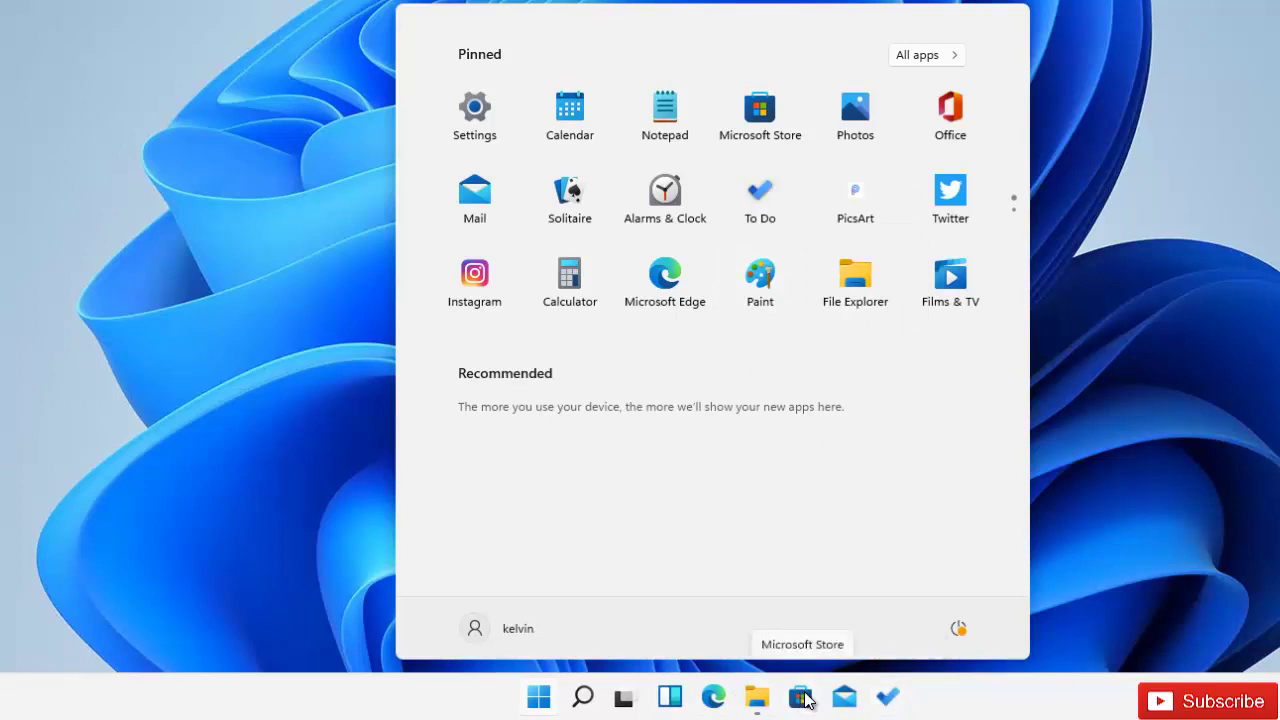
pyautogui.rightClick(805, 700)
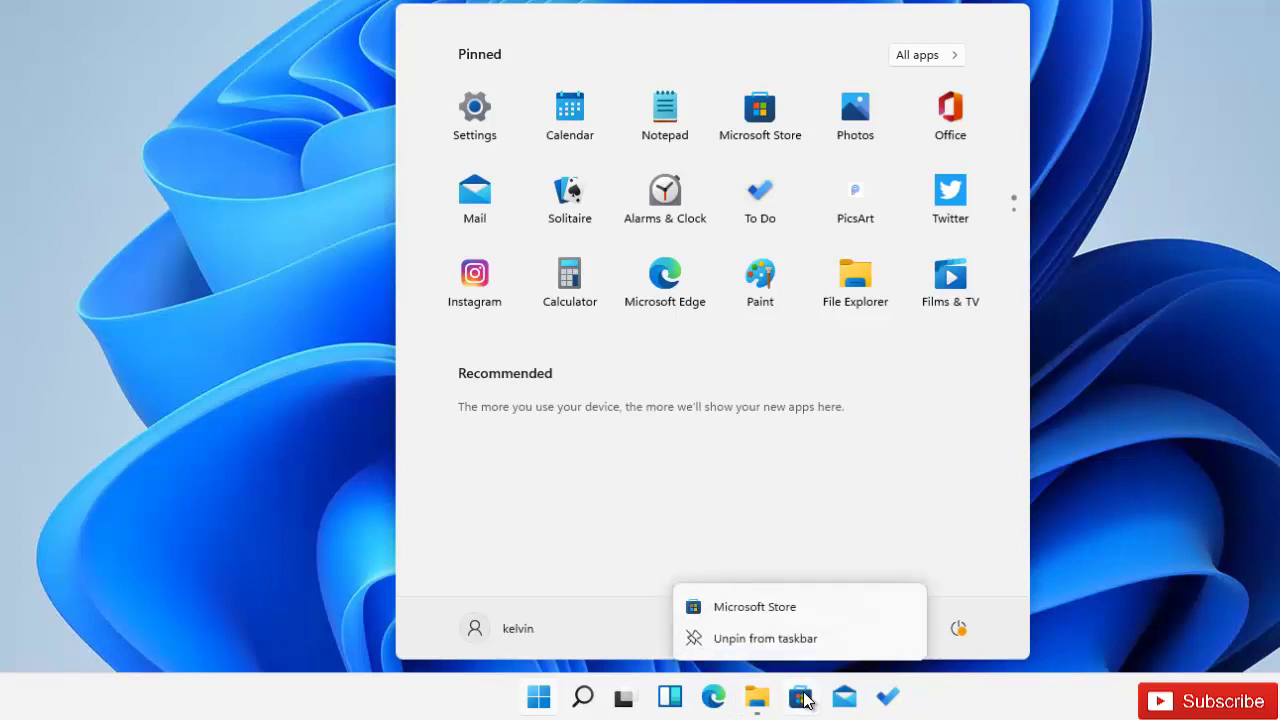
pyautogui.click(766, 639)
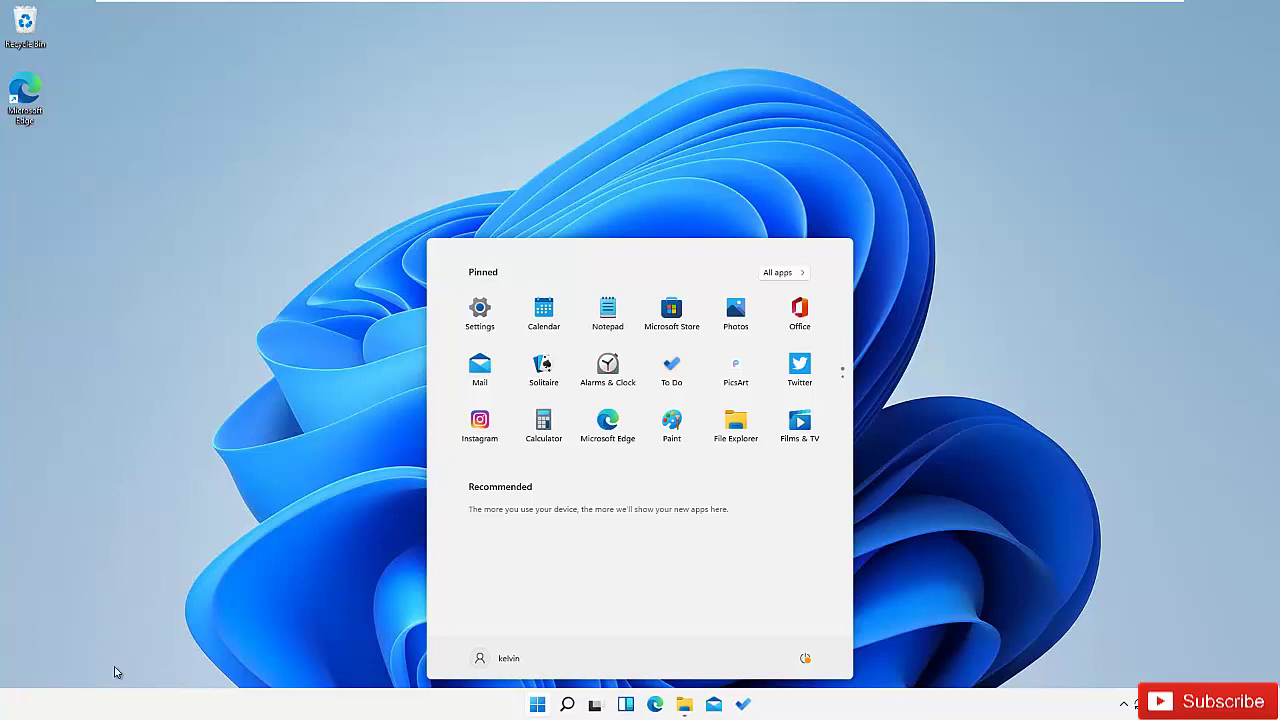
# Open the taskbar settings
pyautogui.rightClick(810, 711)
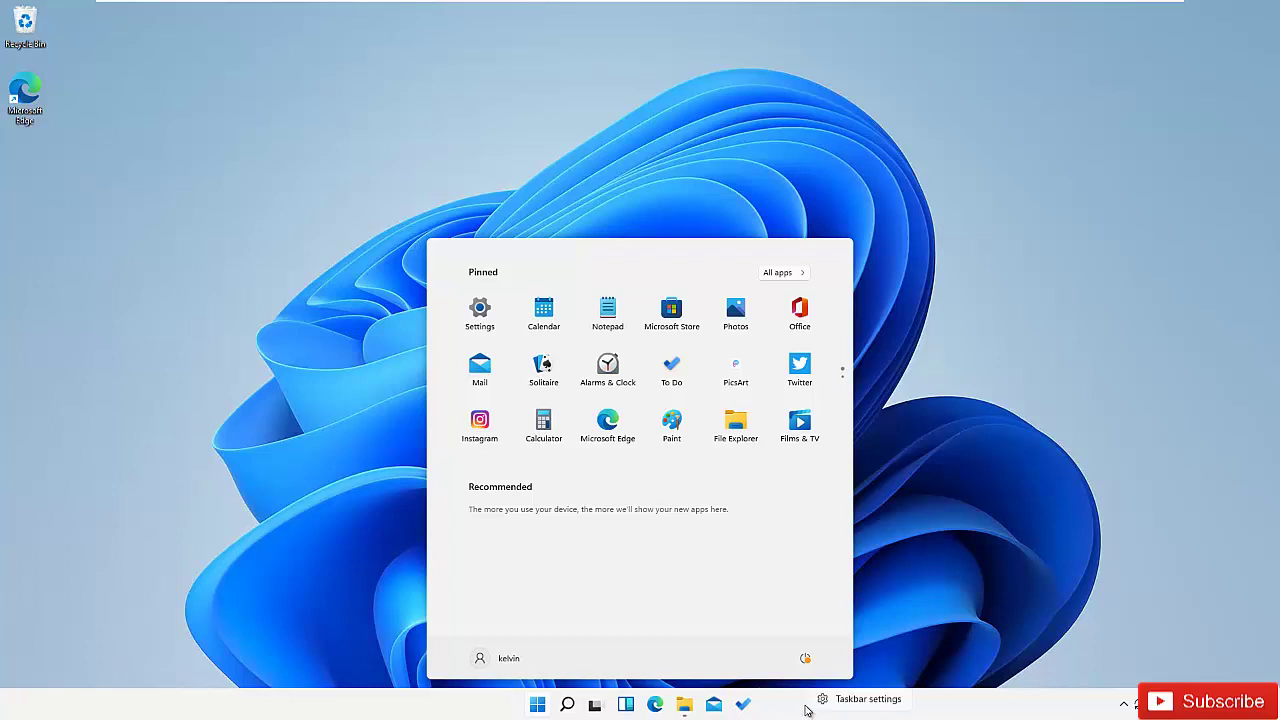
pyautogui.click(857, 707)
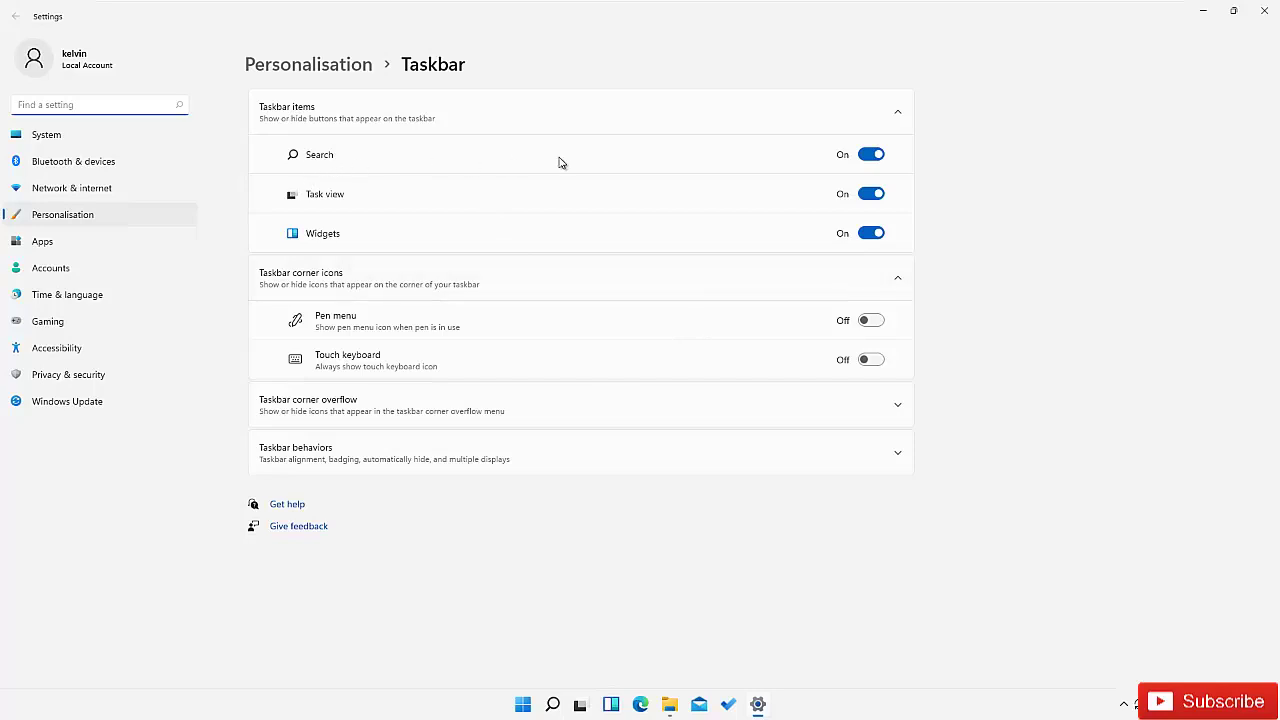
# Toggle the taskbar's Search item off and back on, checking the Start menu and Windows search while it is hidden
pyautogui.click(868, 157)
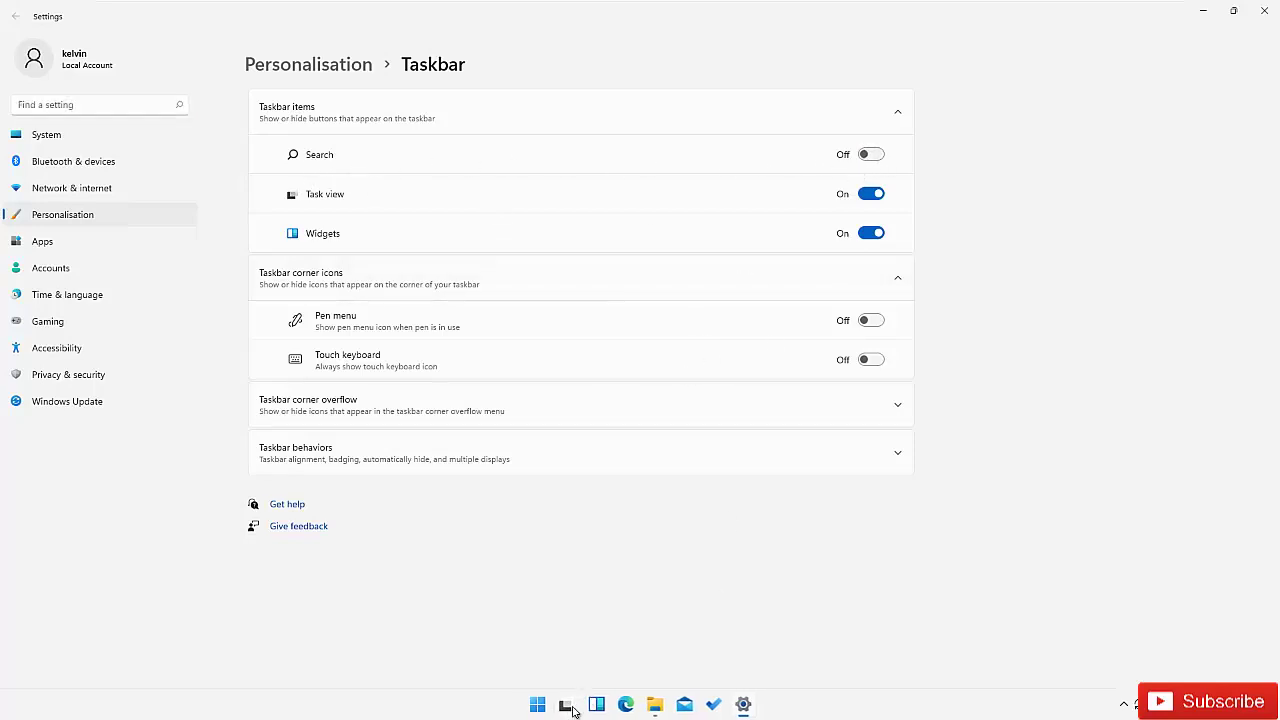
pyautogui.click(538, 704)
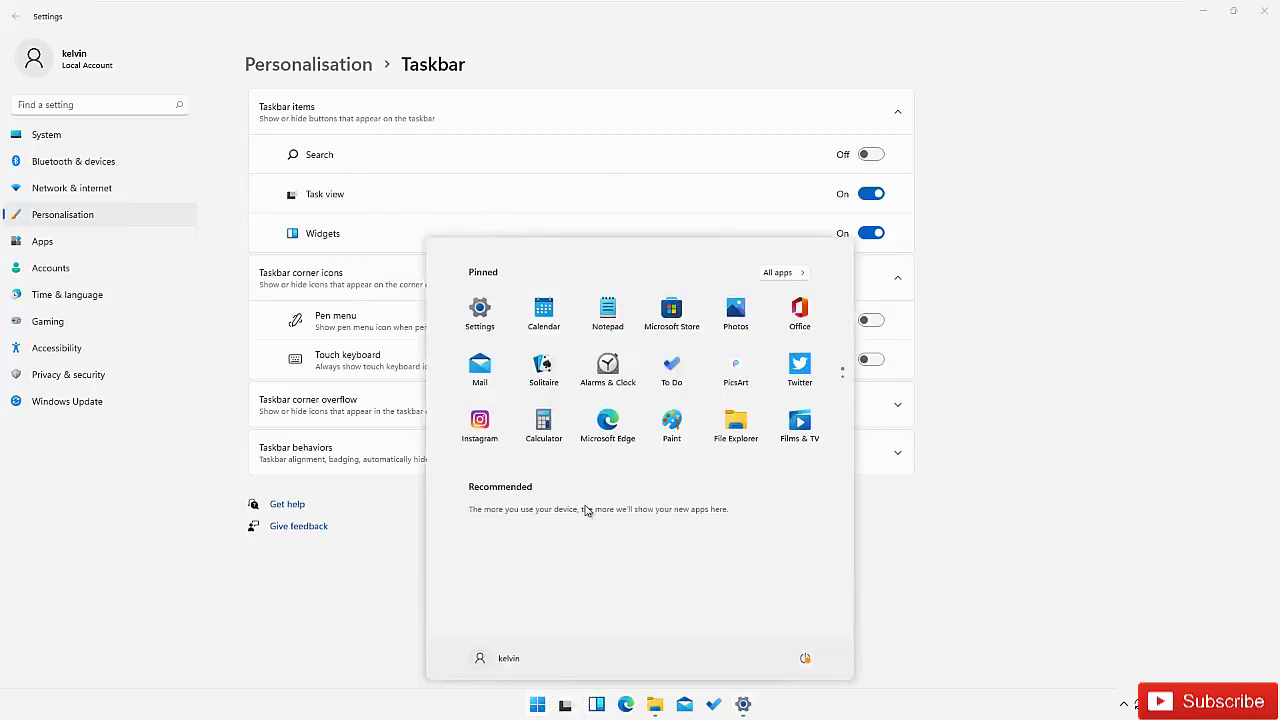
pyautogui.click(910, 554)
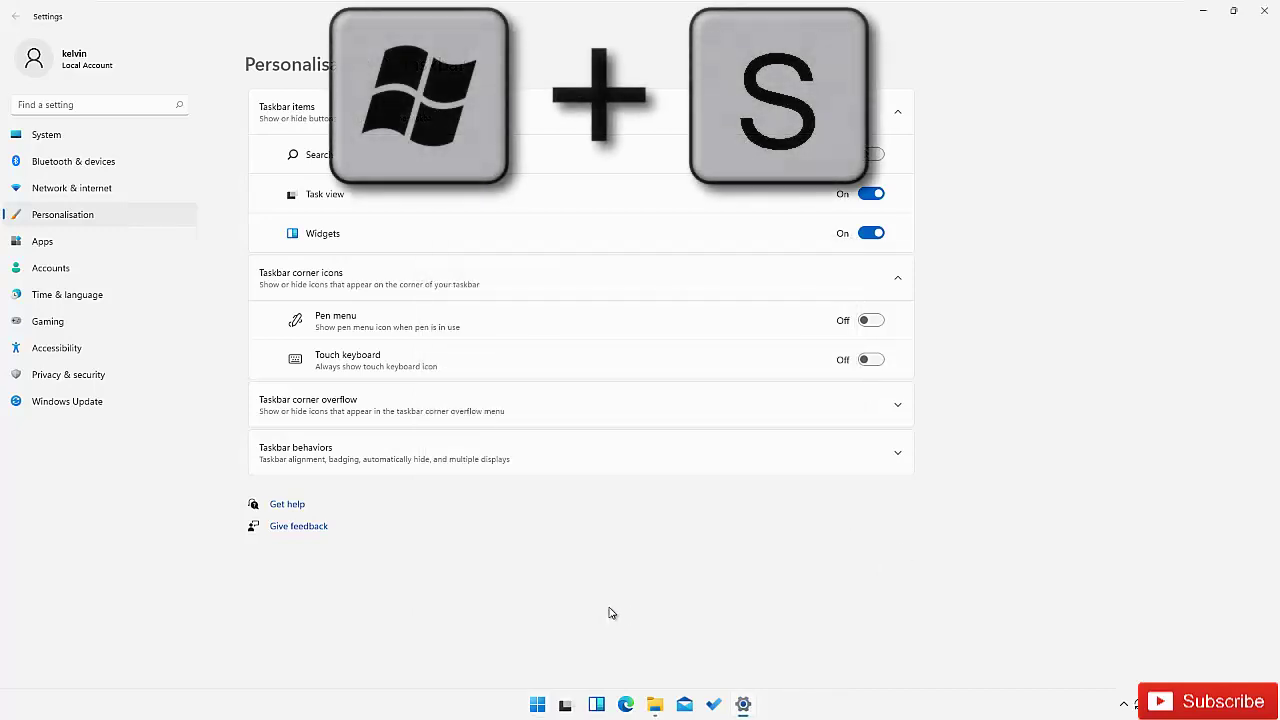
pyautogui.press('super')
pyautogui.press('super')
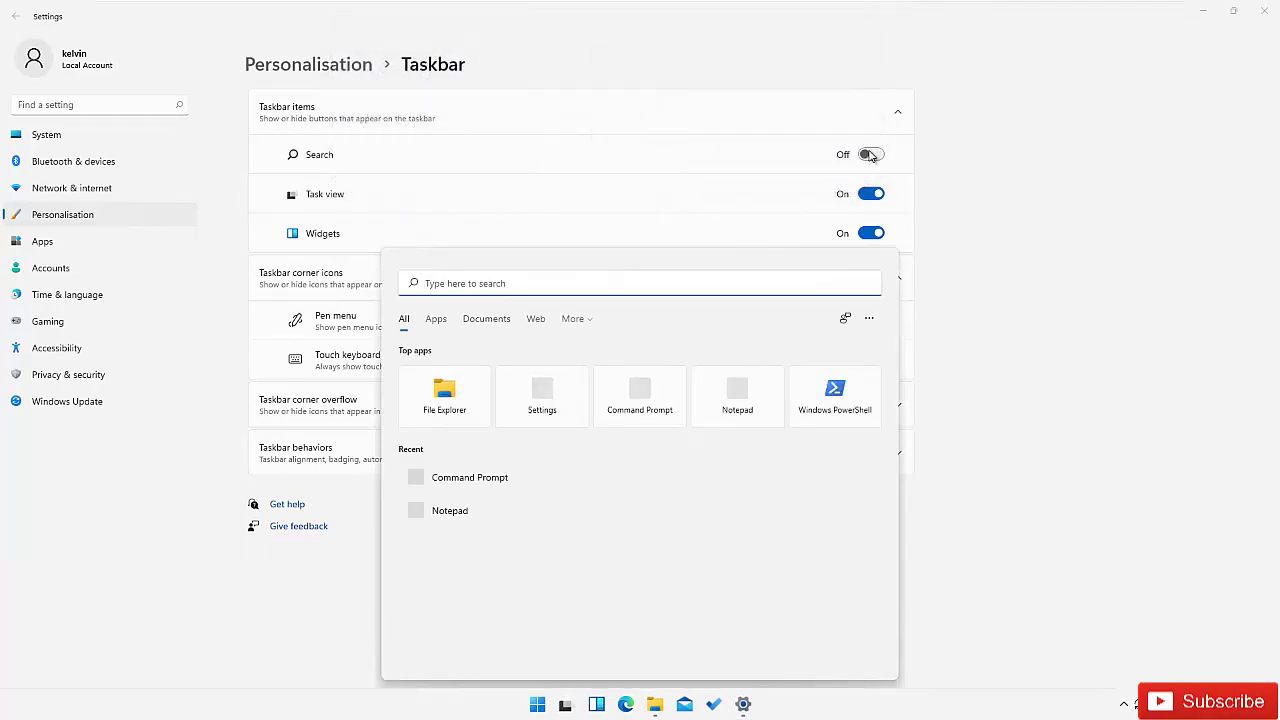
pyautogui.click(870, 155)
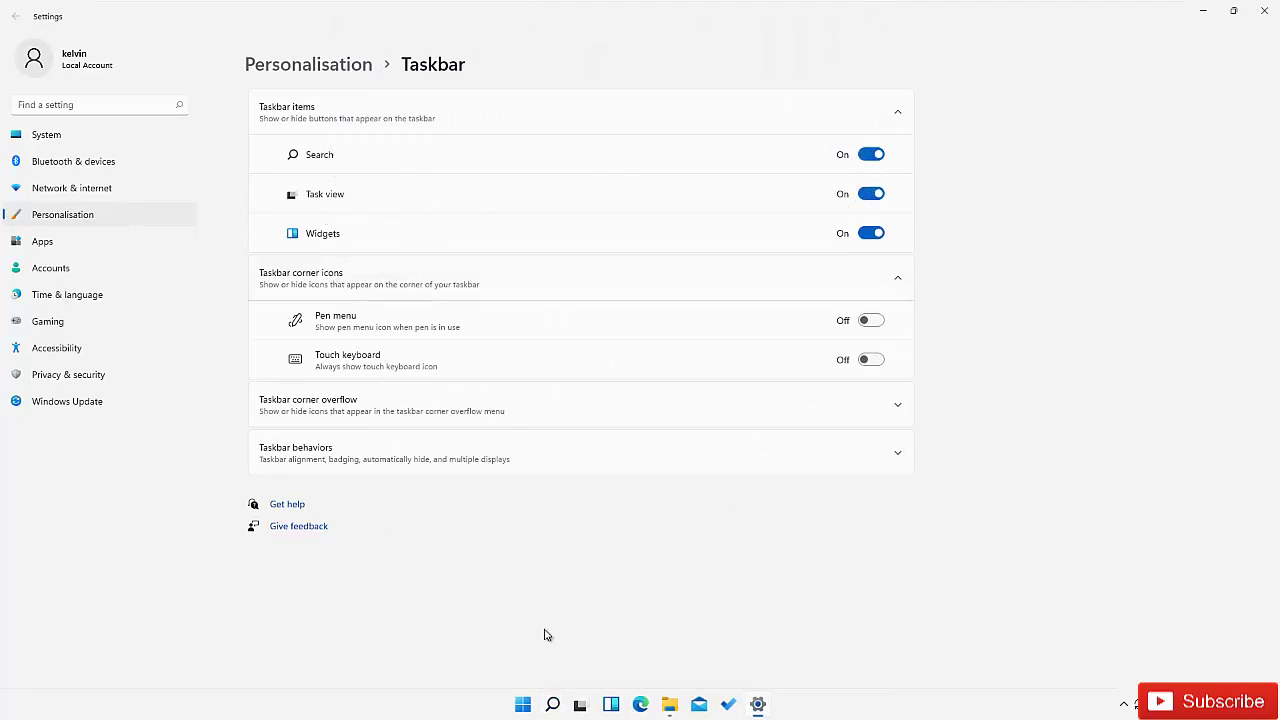
# Toggle the taskbar's Task view item off and back on
pyautogui.click(870, 194)
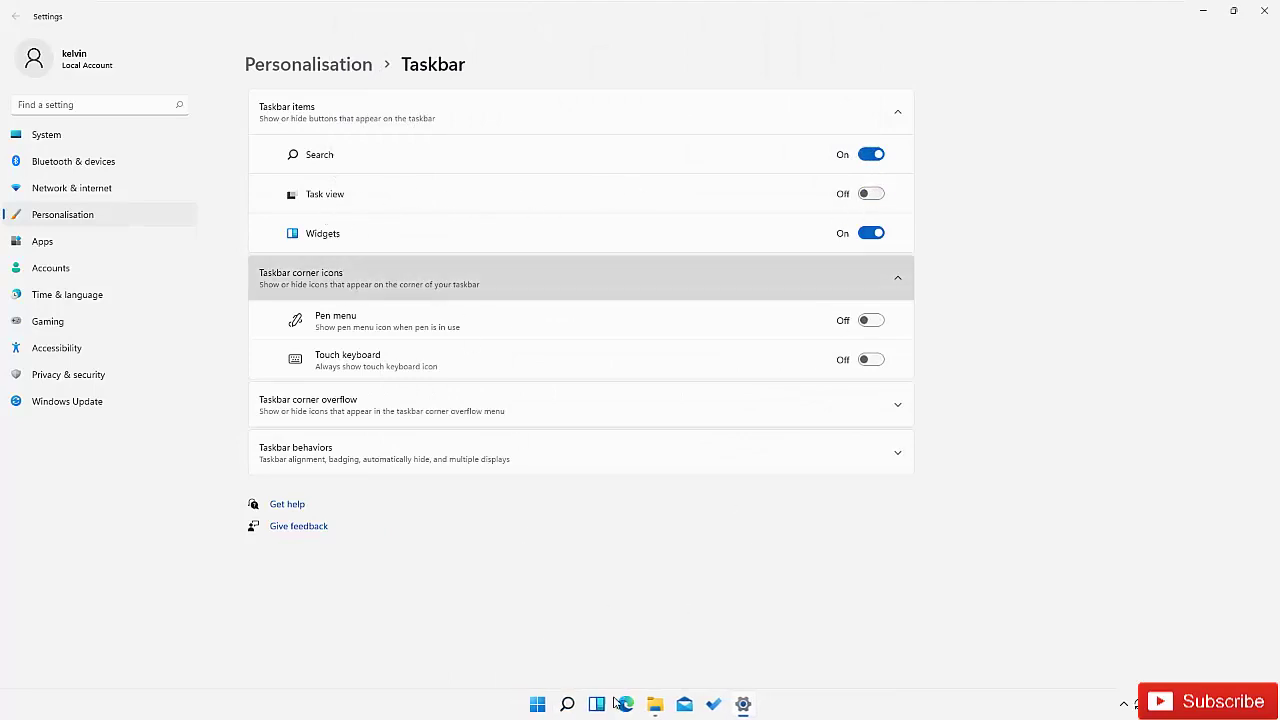
pyautogui.click(871, 194)
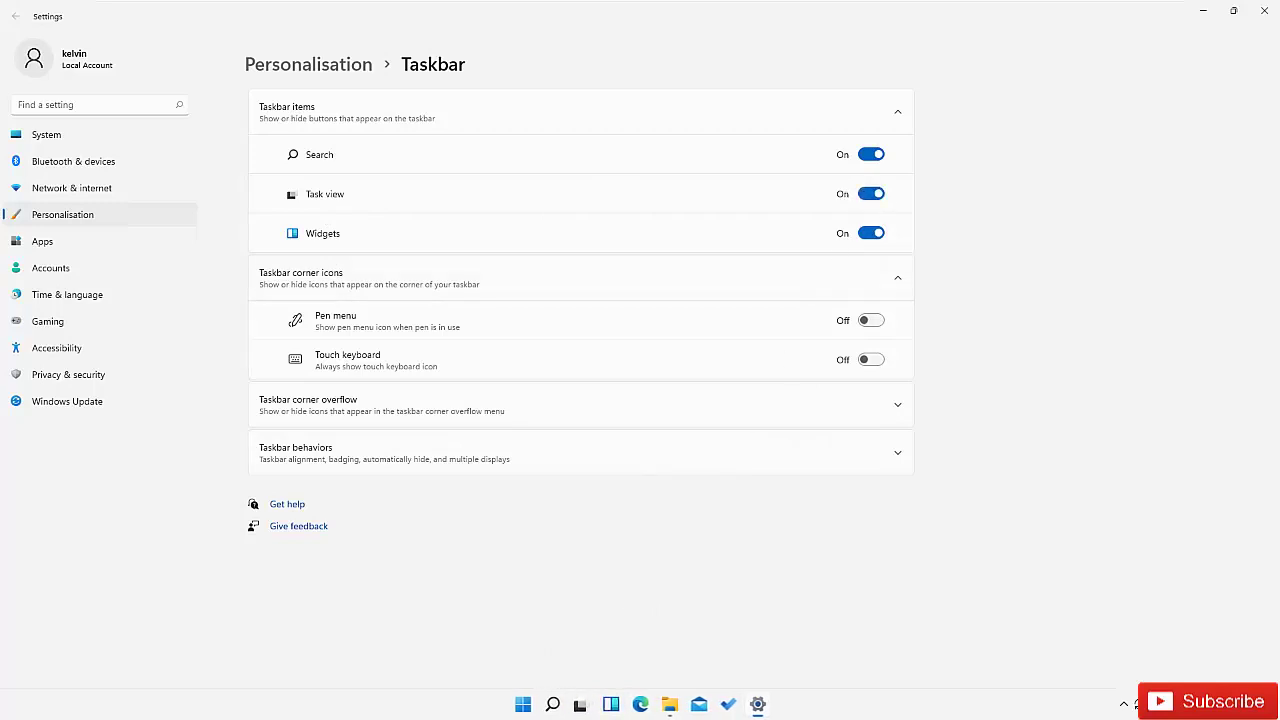
pyautogui.moveTo(583, 710)
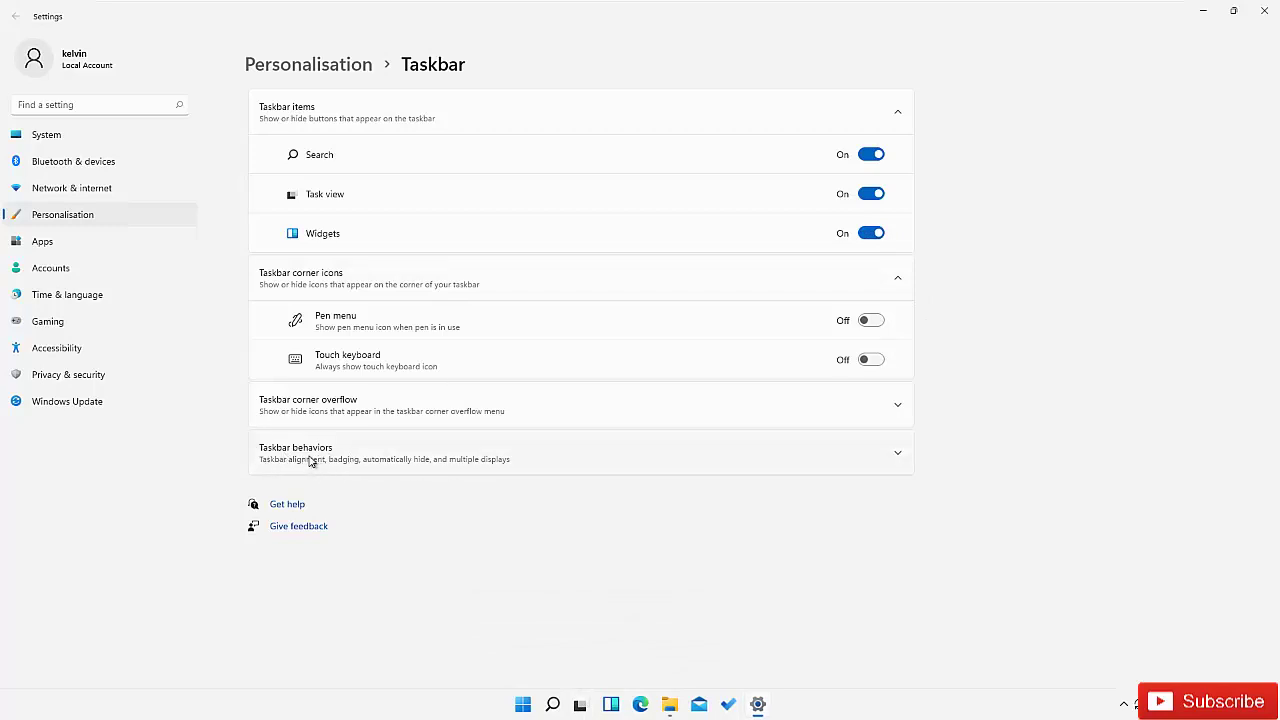
# Try the Left taskbar alignment with the Start menu open, and return the alignment to Centre
pyautogui.click(362, 466)
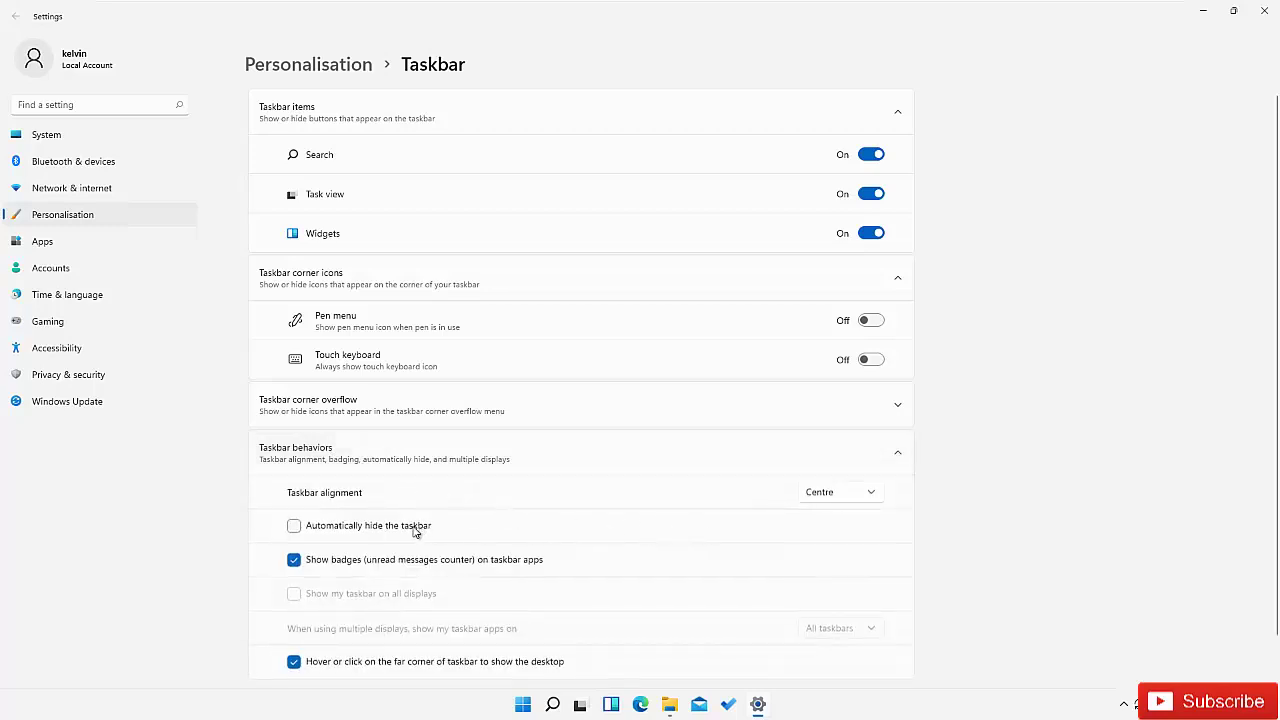
pyautogui.click(857, 500)
pyautogui.click(830, 473)
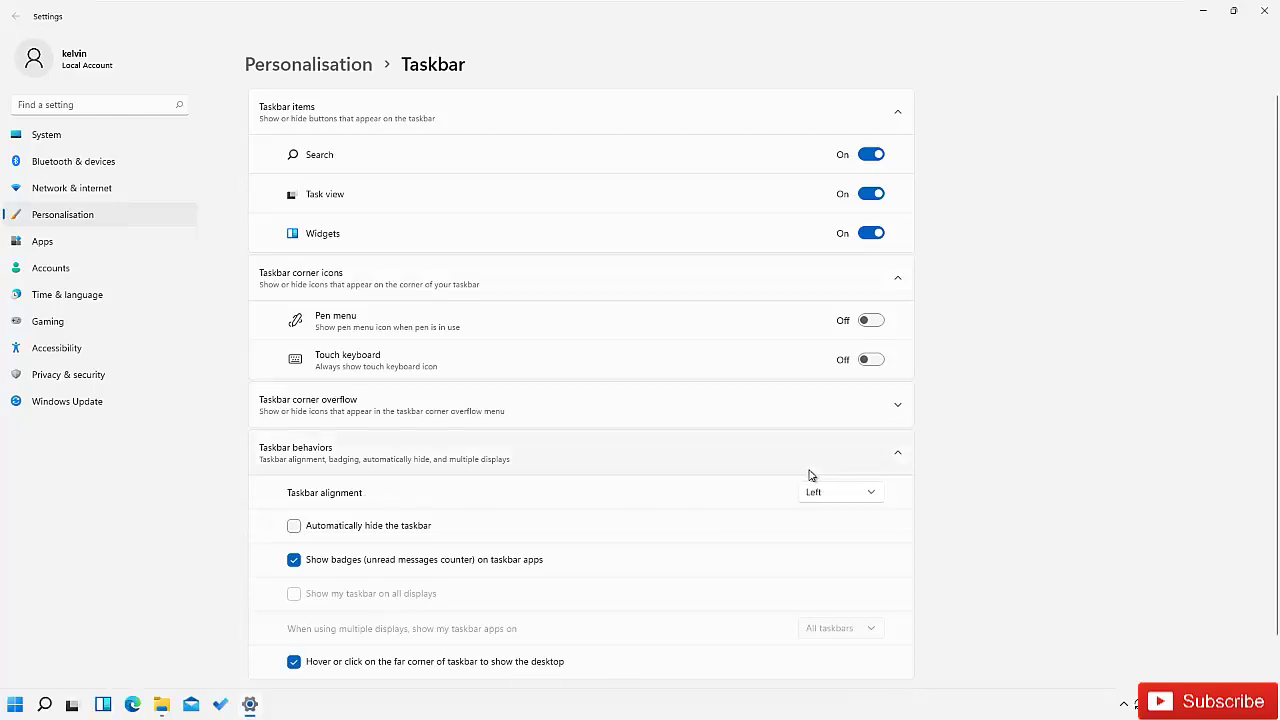
pyautogui.click(15, 708)
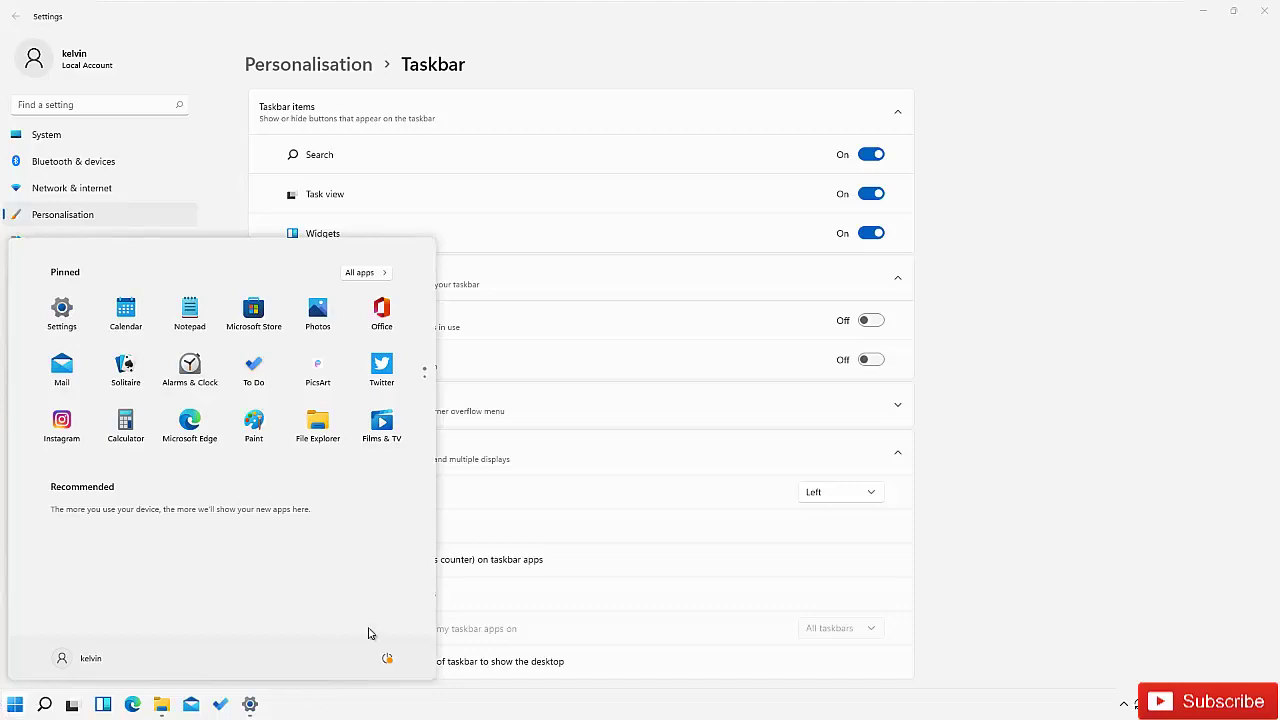
pyautogui.click(869, 494)
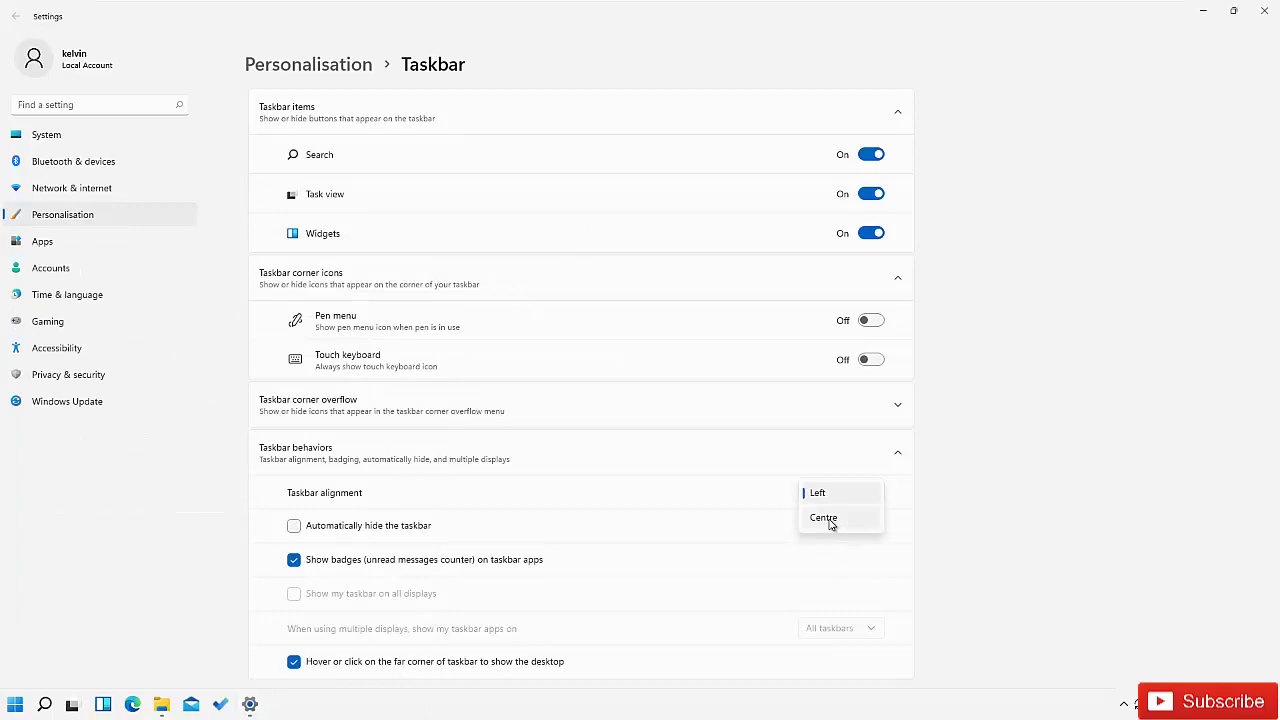
pyautogui.click(824, 518)
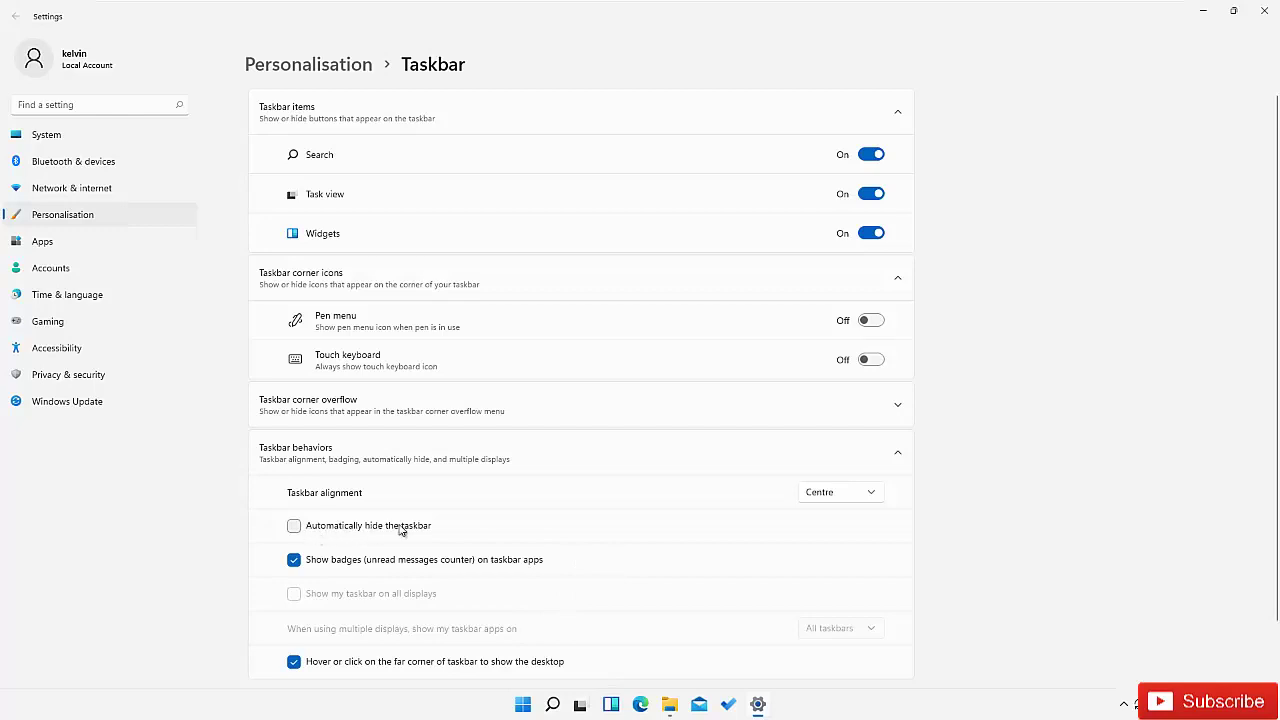
# Try automatic hiding by enabling it and revealing the hidden taskbar, and disable the option again
pyautogui.click(332, 530)
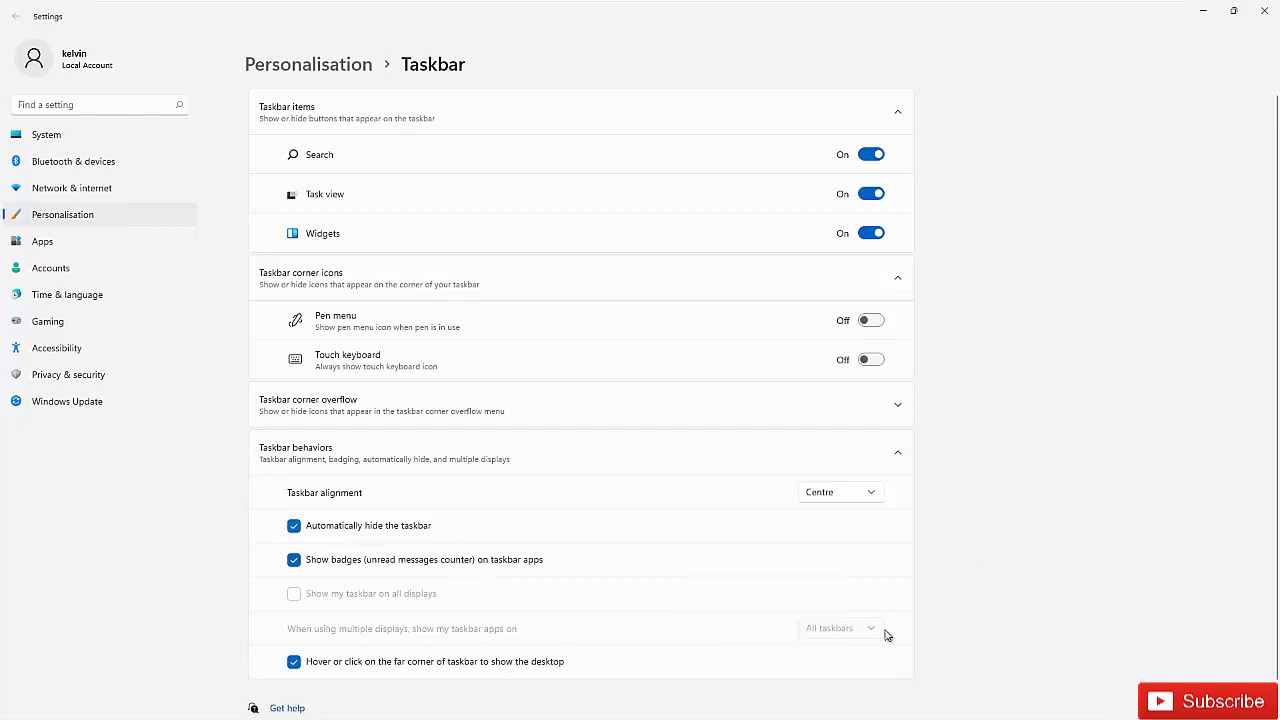
pyautogui.moveTo(668, 714)
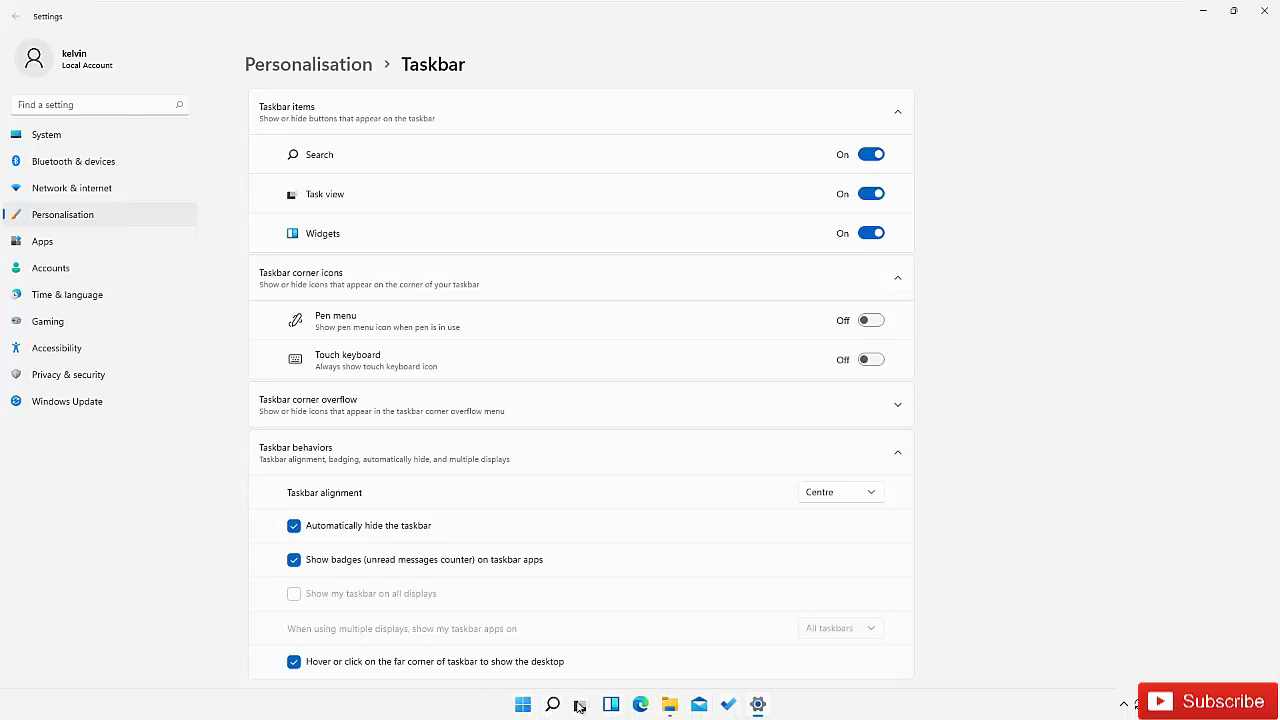
pyautogui.click(347, 531)
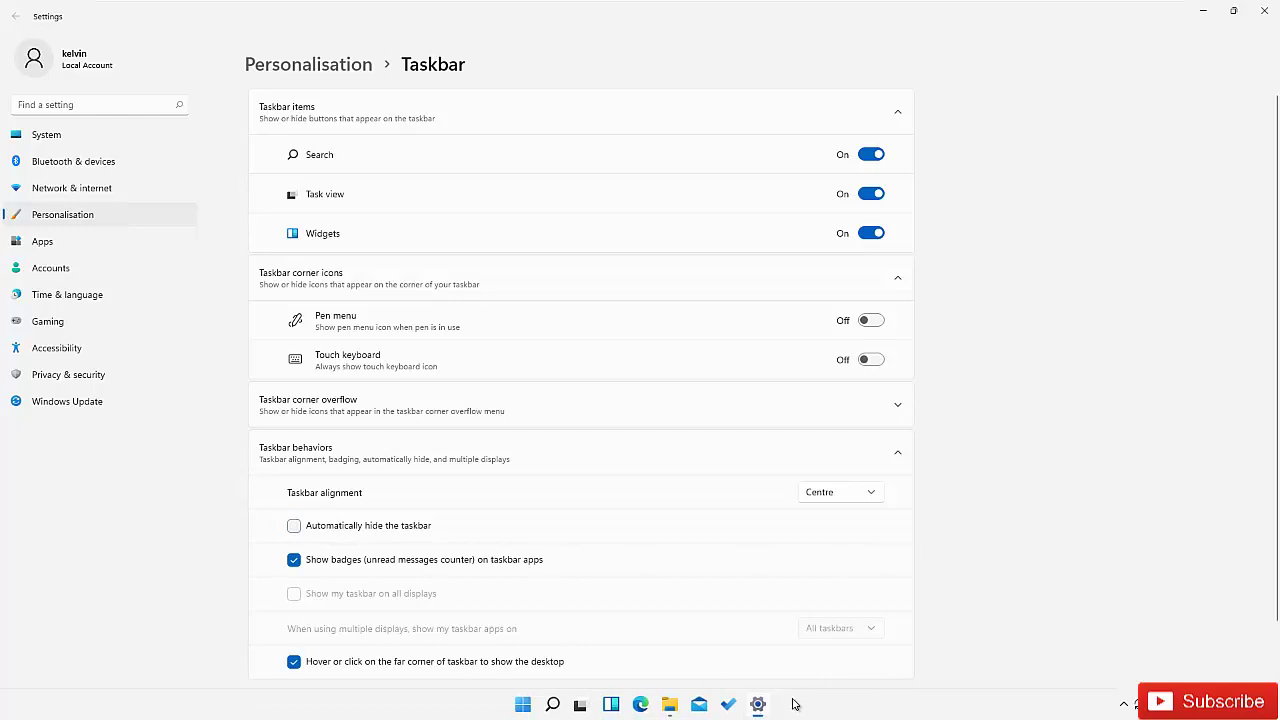